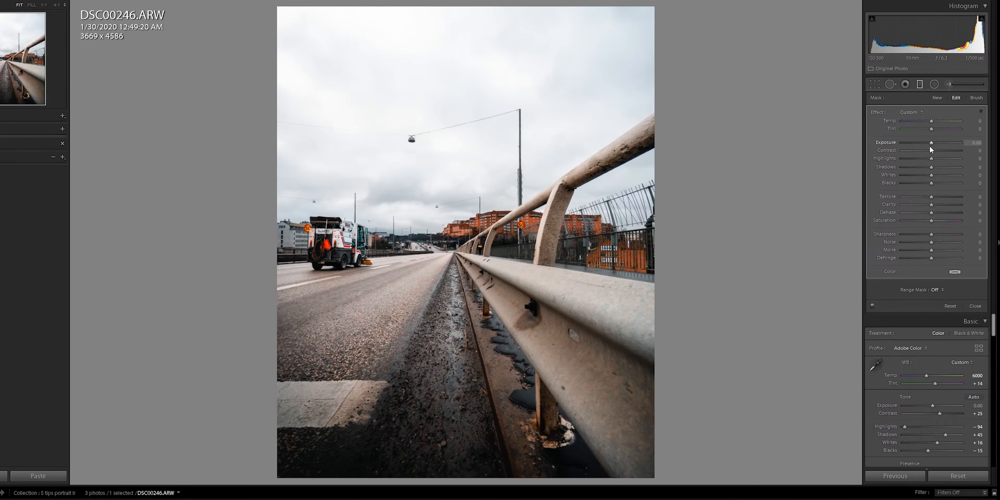
- Try Exposure -1.73, Dehaze 29 and Clarity 46 on the sky's graduated filter, and reset Clarity and Dehaze
mouse_move(930, 145)
left_mouse_down()
mouse_move(900, 149)
mouse_move(914, 146)
left_mouse_up()
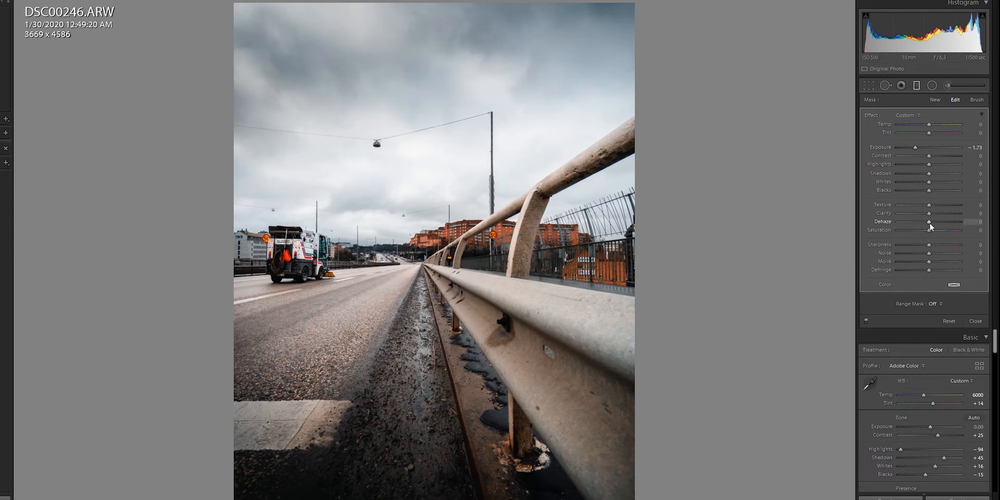
left_click_drag(930, 222, 938, 223)
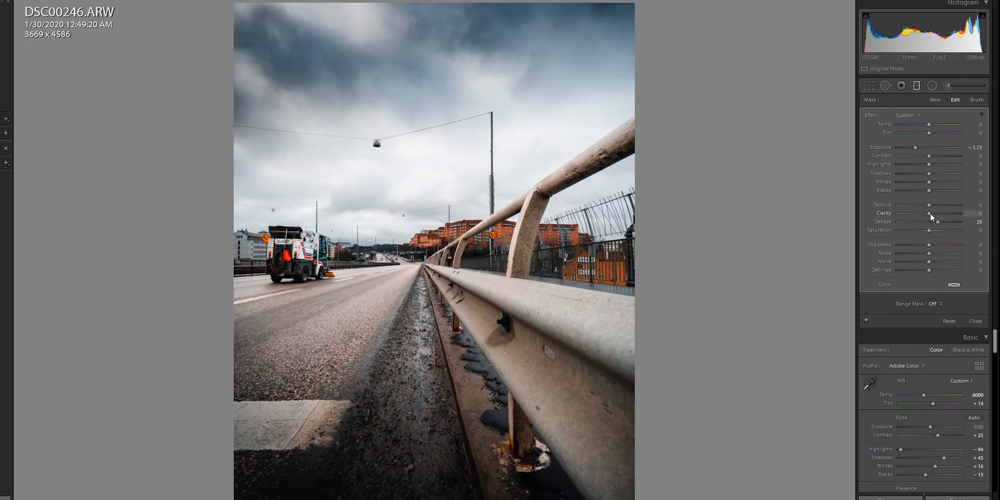
left_click_drag(937, 216, 944, 213)
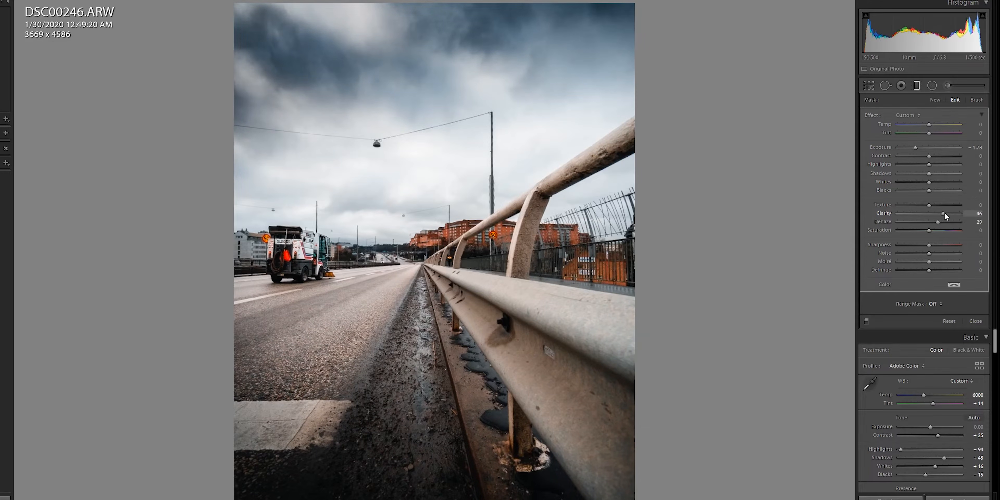
double_click(943, 215)
double_click(938, 222)
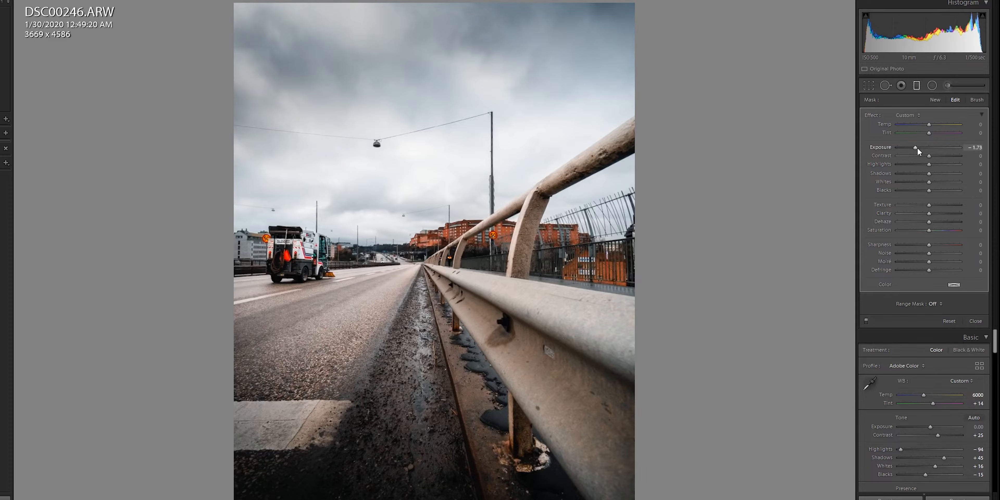
- Set the sky's graduated filter to Exposure -1.39, Dehaze 26 and Clarity 15
left_click_drag(916, 149, 920, 149)
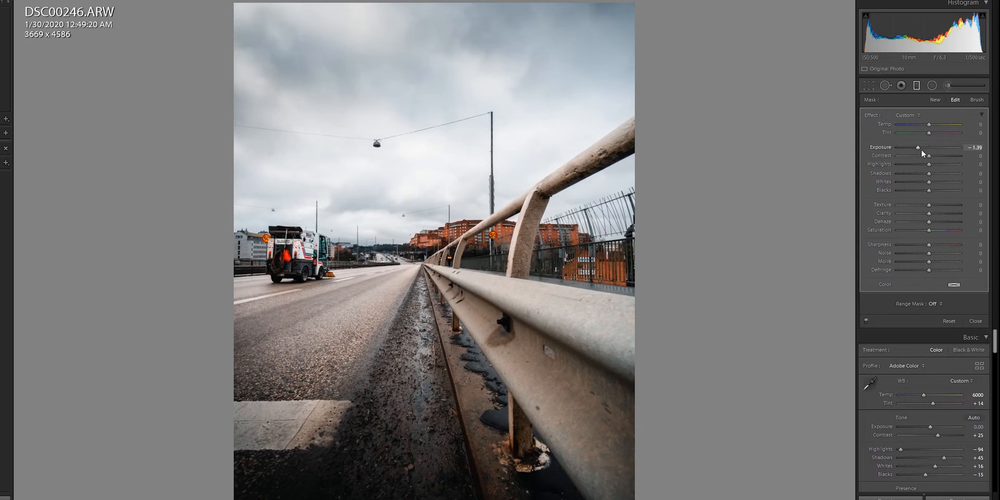
left_click_drag(931, 220, 939, 221)
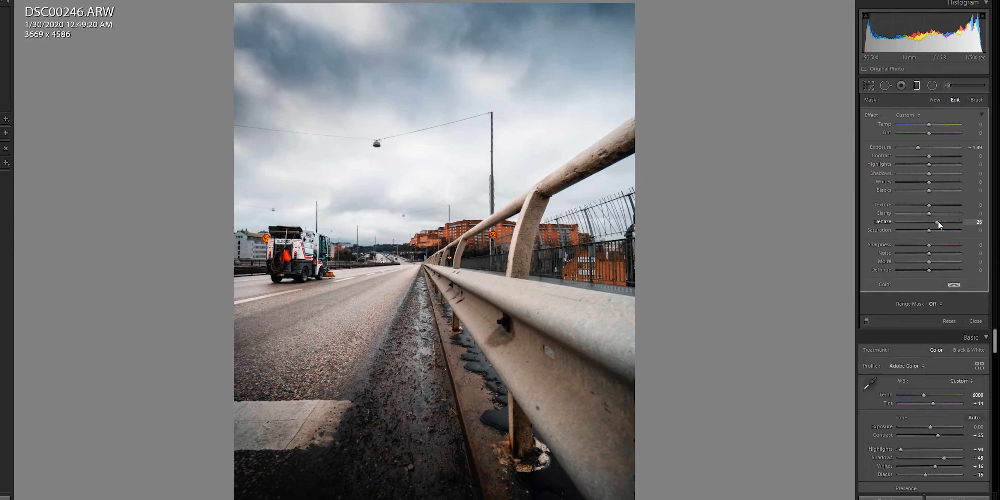
left_click_drag(930, 213, 931, 212)
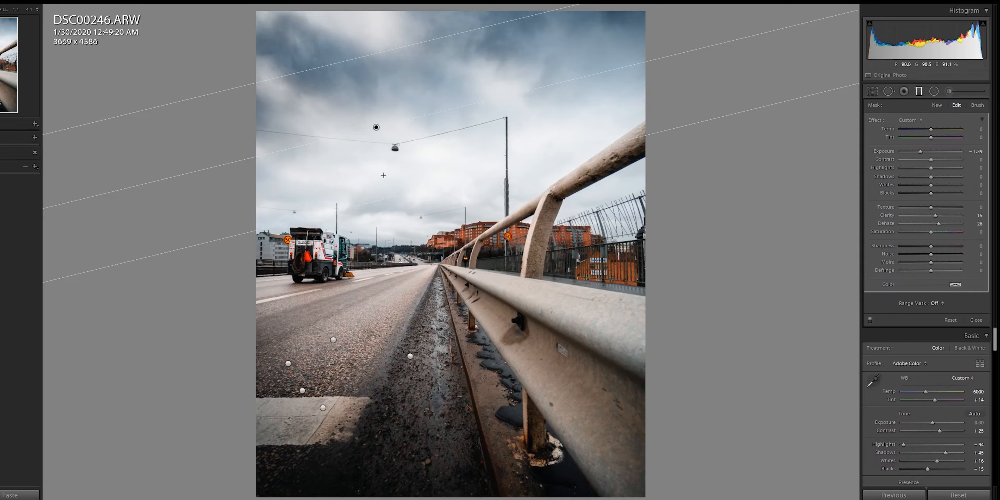
- Try a second graduated filter over the lower sky with Exposure -0.14, Clarity 5 and Dehaze 1, and delete it
left_click_drag(366, 124, 403, 278)
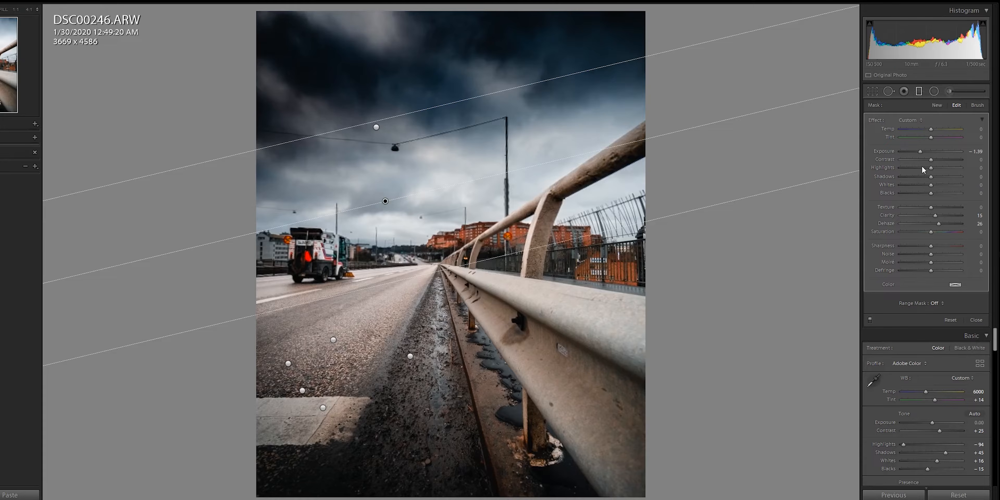
left_click_drag(920, 151, 930, 152)
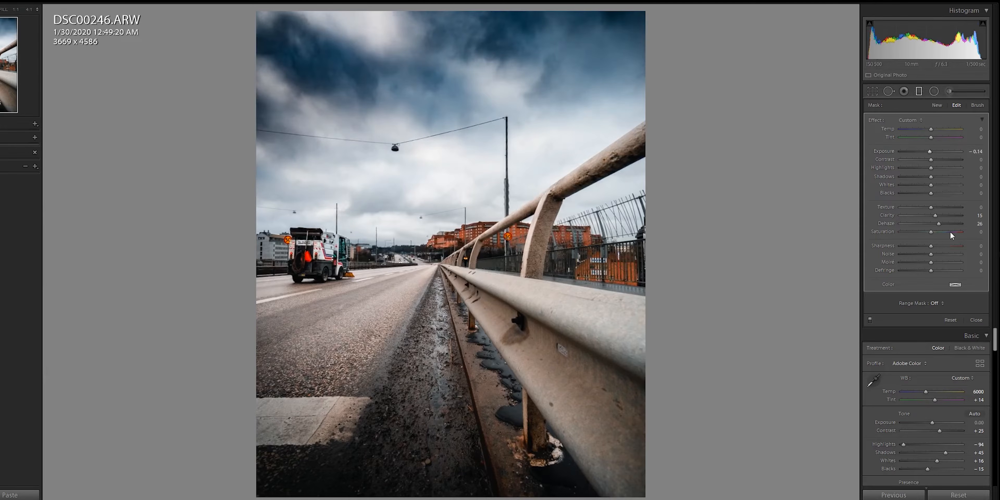
left_click_drag(939, 225, 934, 217)
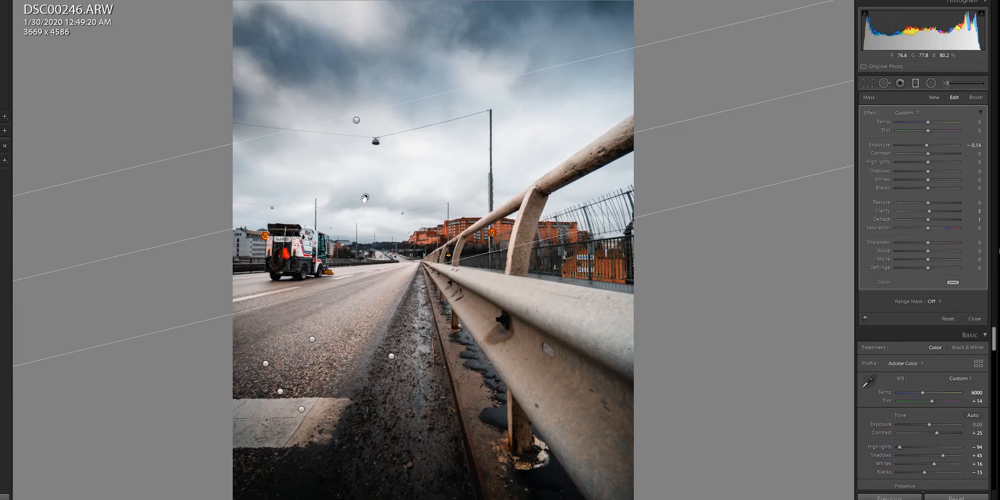
key("Delete")
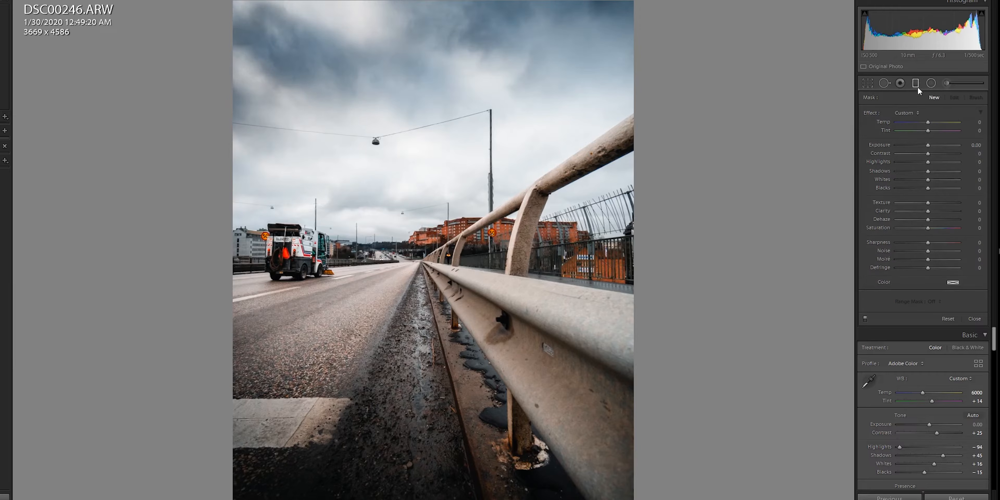
left_click(916, 84)
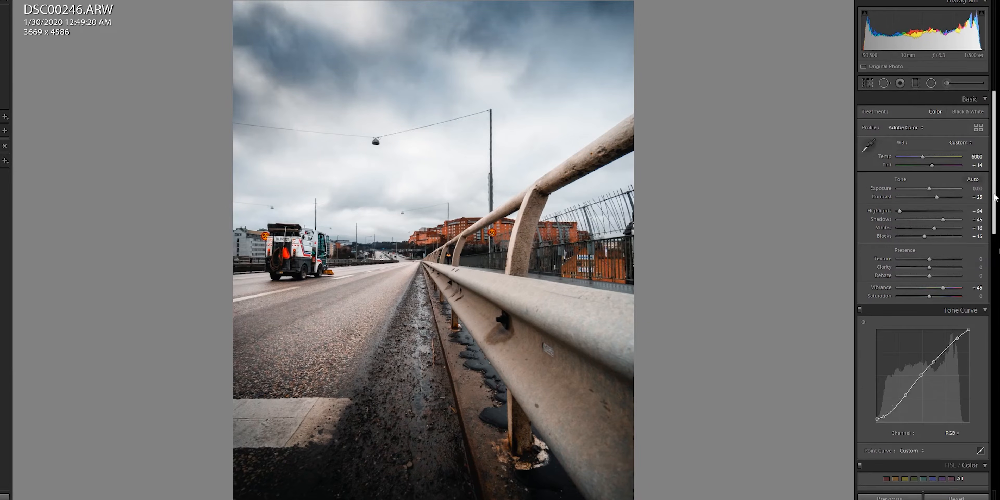
- Lower the Aqua luminance in the color adjustments of the mountain landscape photo
scroll(993, 196, "down", 5)
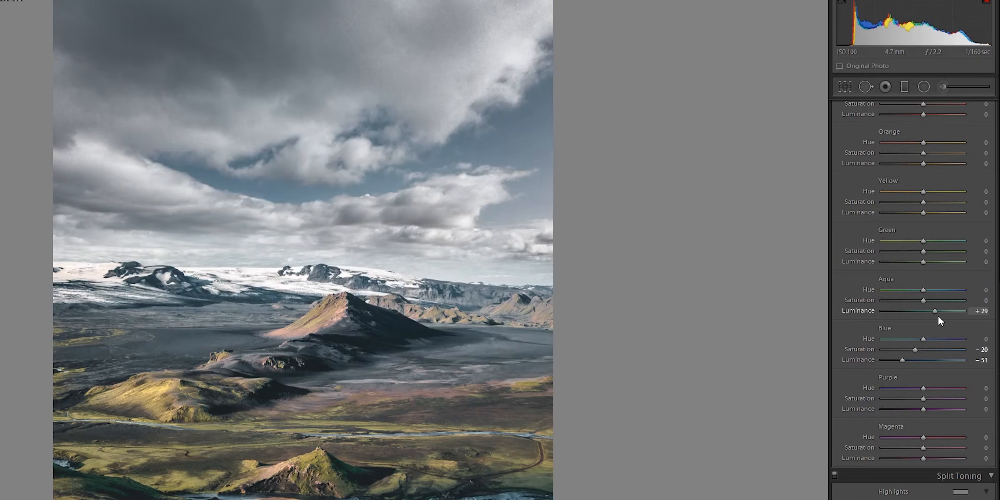
left_click_drag(937, 315, 915, 307)
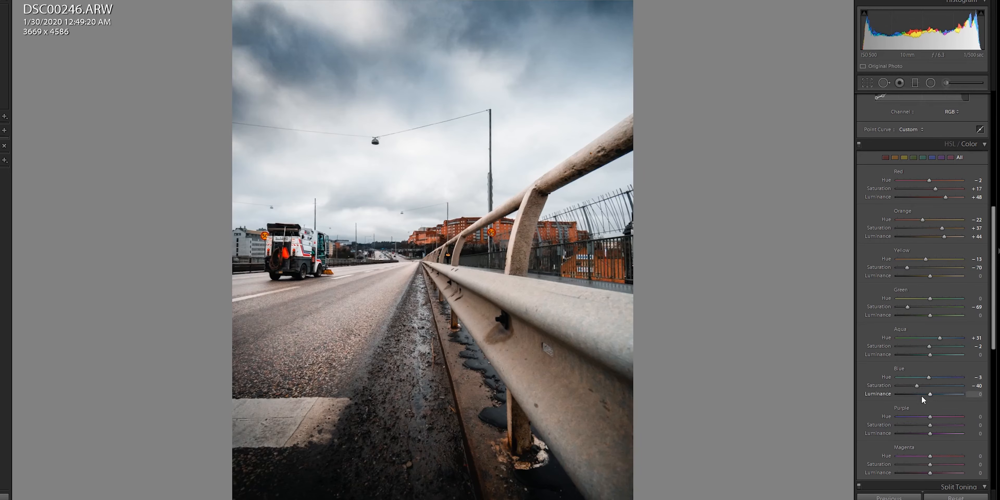
- Set Blue luminance to -52 and Aqua luminance to +1 for the road photo, and lower its Blue saturation
left_click(551, 110)
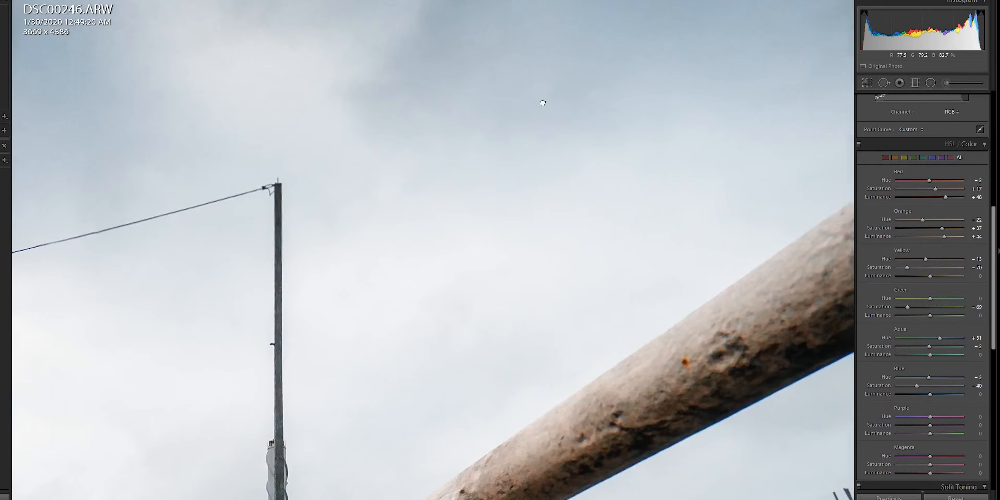
left_click_drag(395, 165, 507, 230)
left_click(508, 230)
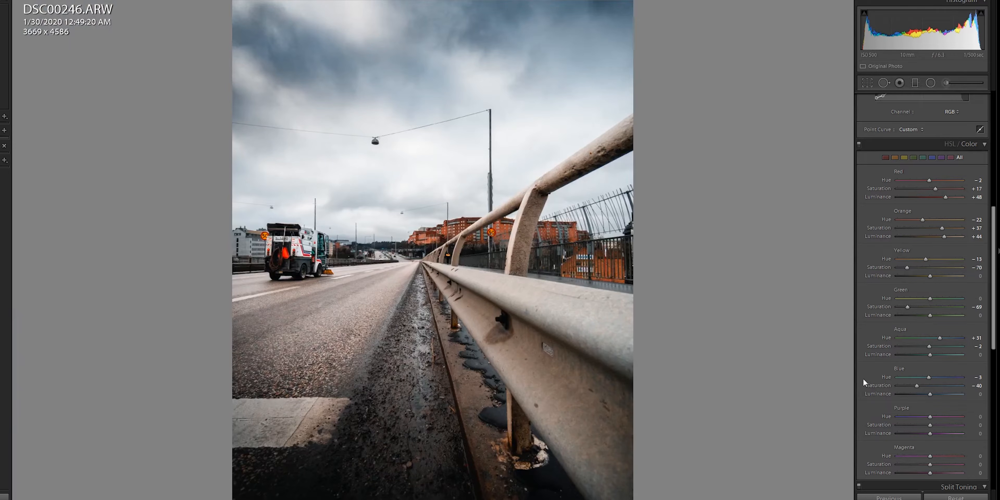
mouse_move(929, 394)
left_mouse_down()
mouse_move(887, 398)
mouse_move(911, 393)
left_mouse_up()
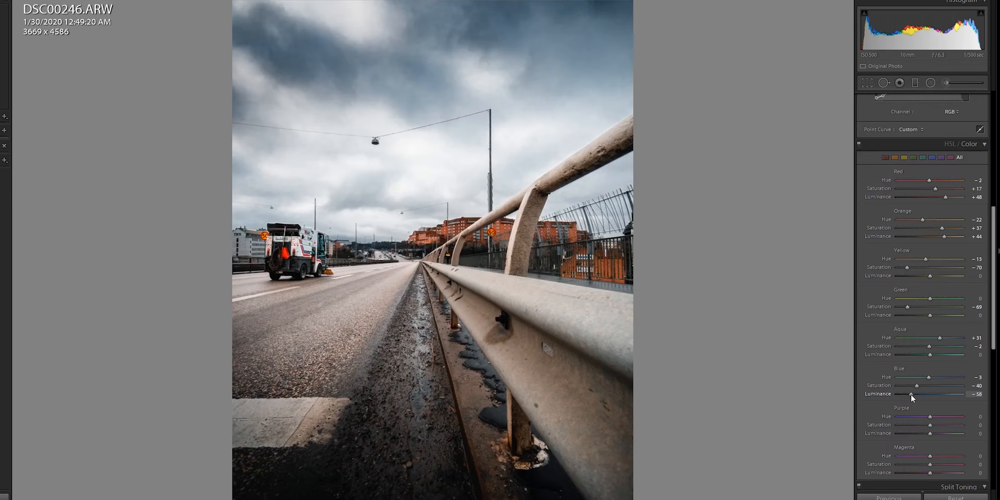
mouse_move(931, 355)
left_mouse_down()
mouse_move(879, 358)
mouse_move(952, 348)
mouse_move(899, 351)
mouse_move(930, 350)
left_mouse_up()
left_click_drag(908, 394, 911, 395)
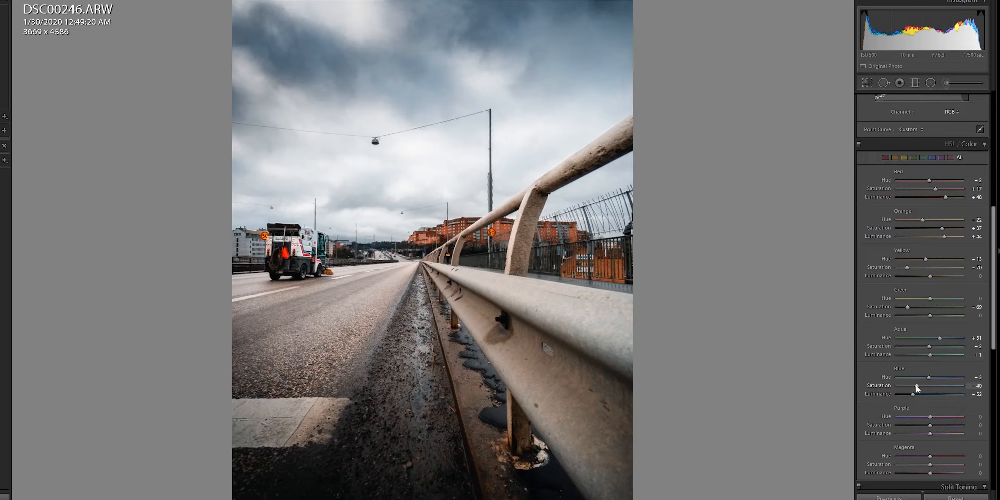
mouse_move(917, 385)
left_mouse_down()
mouse_move(937, 384)
mouse_move(906, 396)
left_mouse_up()
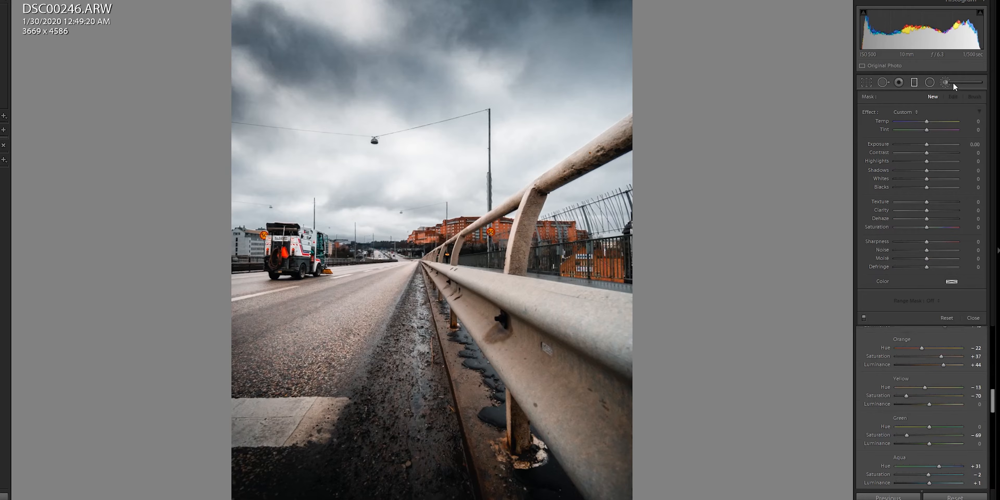
- Paint an Adjustment Brush mask over the dark cloud areas of the road photo's sky, reducing the brush size to 10
left_click(947, 80)
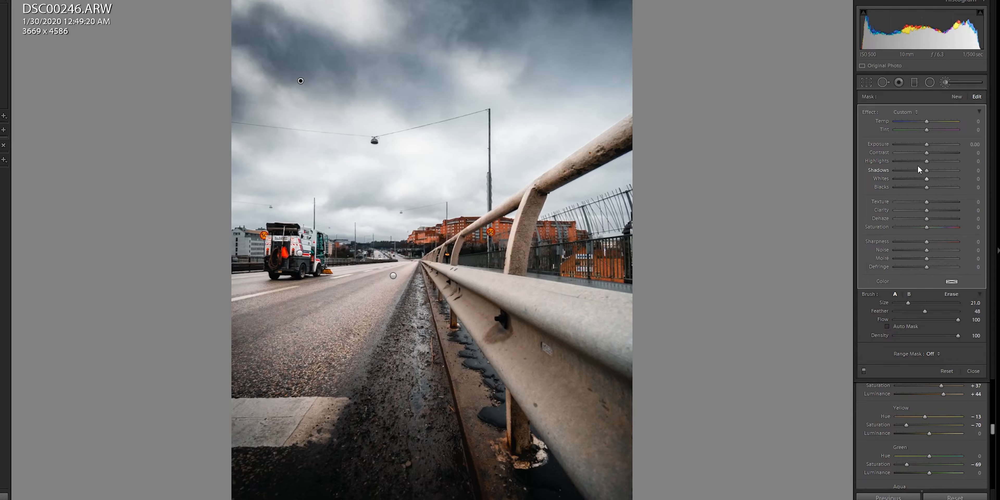
left_click_drag(924, 142, 920, 143)
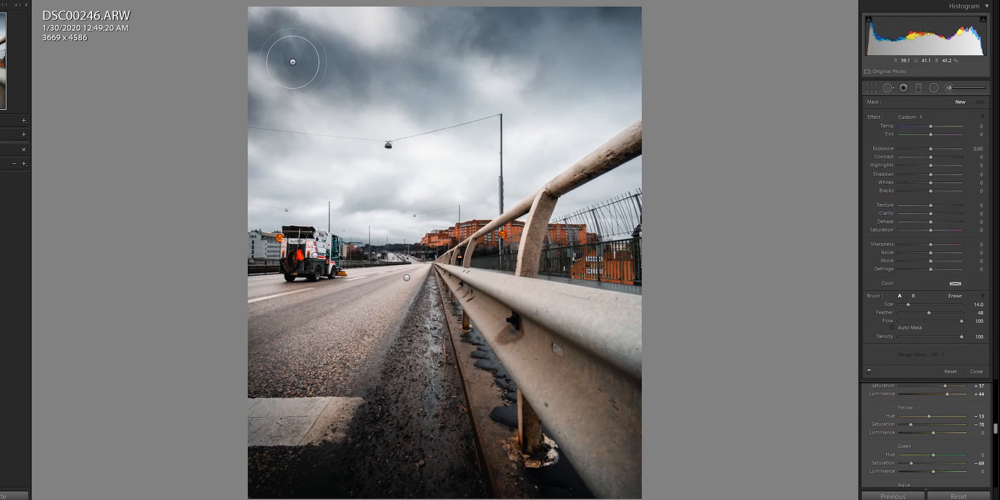
scroll(279, 43, "down", 6)
scroll(260, 47, "up", 4)
left_click(492, 40)
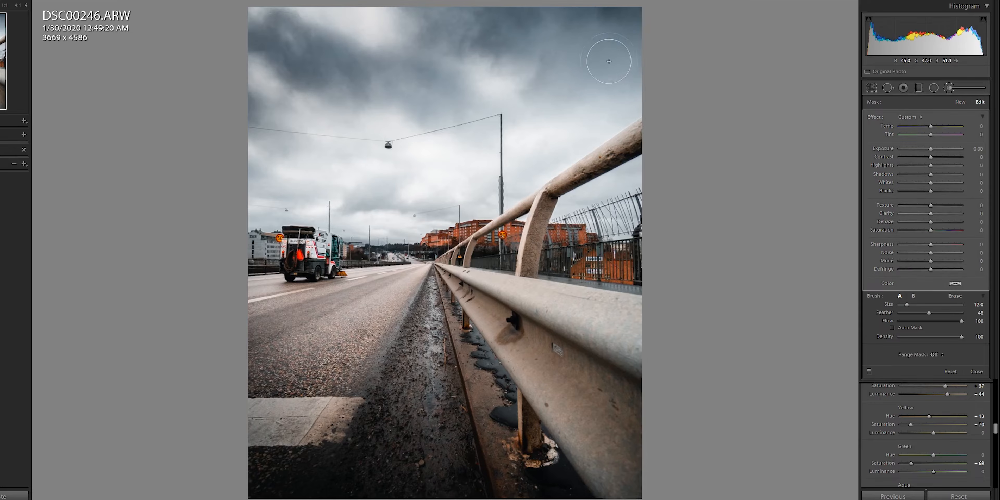
scroll(368, 201, "down", 3)
key("o")
scroll(473, 34, "up", 2)
left_click_drag(476, 28, 424, 41)
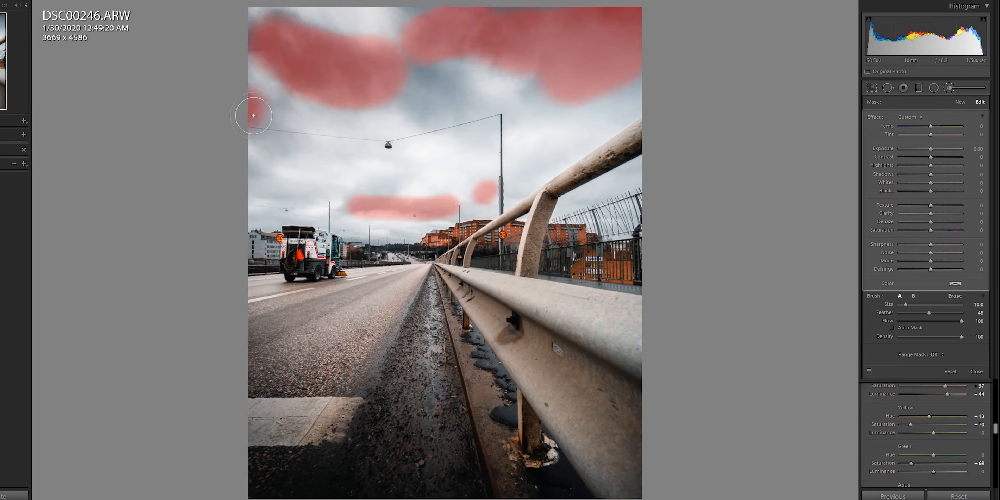
- Hide the mask overlay and set the painted clouds to Exposure -0.14, Clarity 16 and Dehaze 2
key("o")
left_click_drag(930, 148, 929, 148)
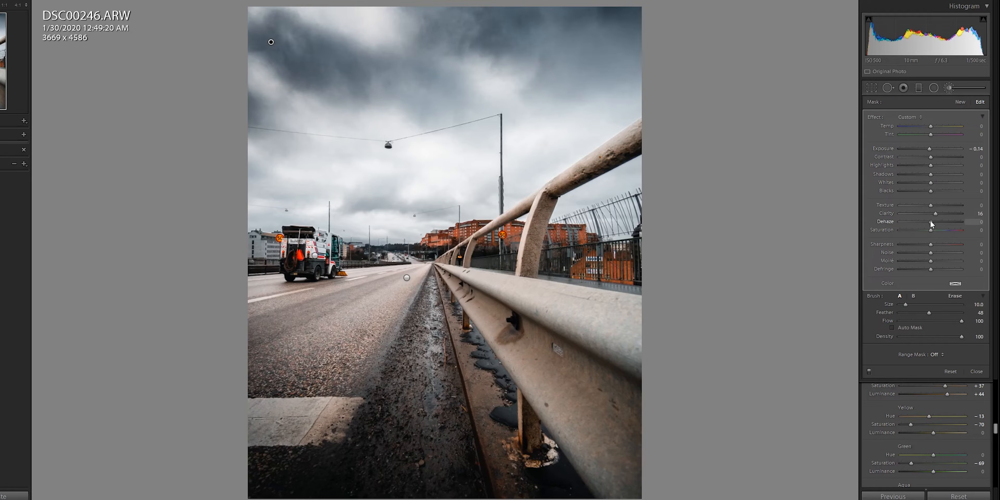
left_click_drag(930, 221, 930, 220)
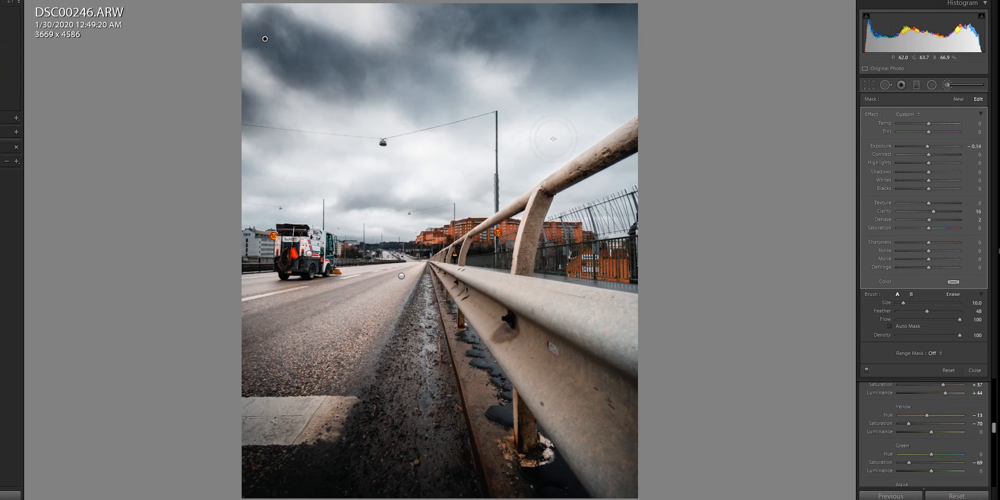
- Try a diagonal graduated filter with strongly lowered exposure across the sky, and reset its exposure to 0
left_click(917, 85)
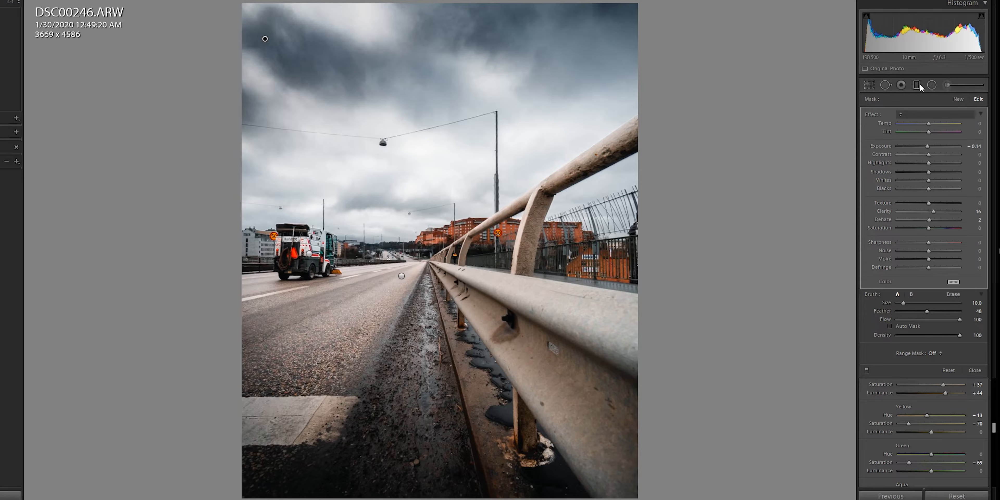
left_click_drag(393, 210, 405, 247)
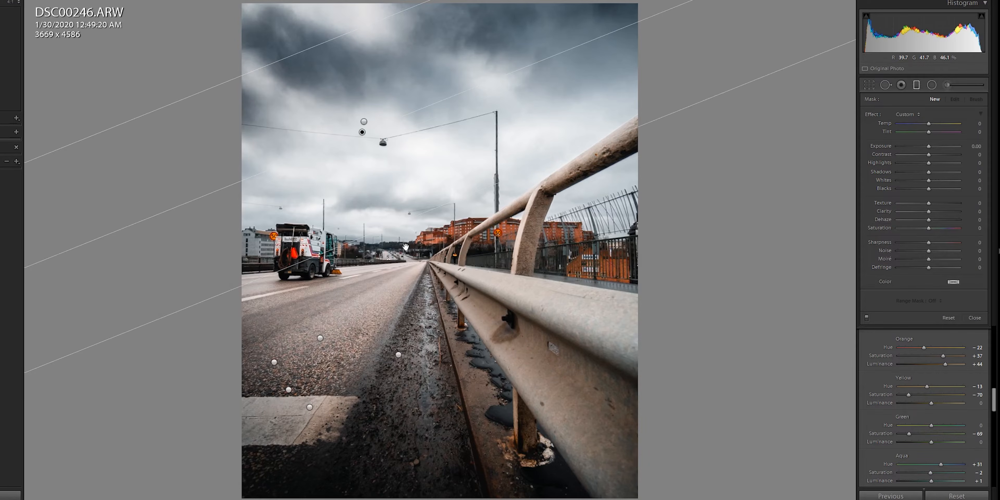
left_click(918, 146)
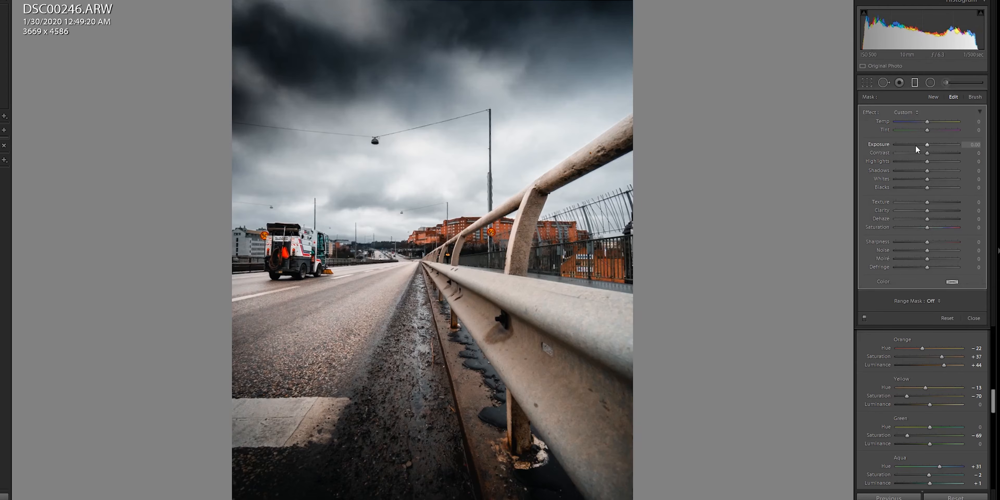
double_click(920, 148)
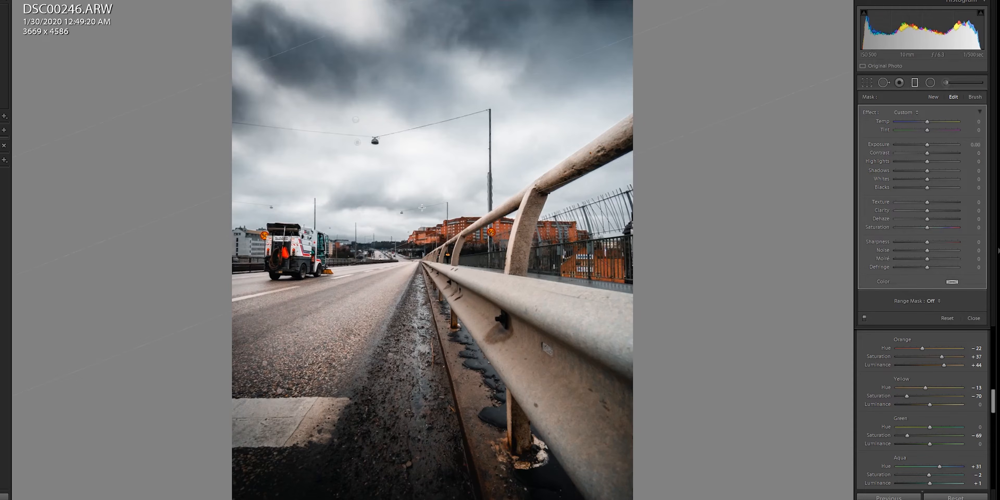
- Switch to the building photo DSC00475.ARW and add a diagonal graduated filter from the upper-left sky towards the tower
key("Right")
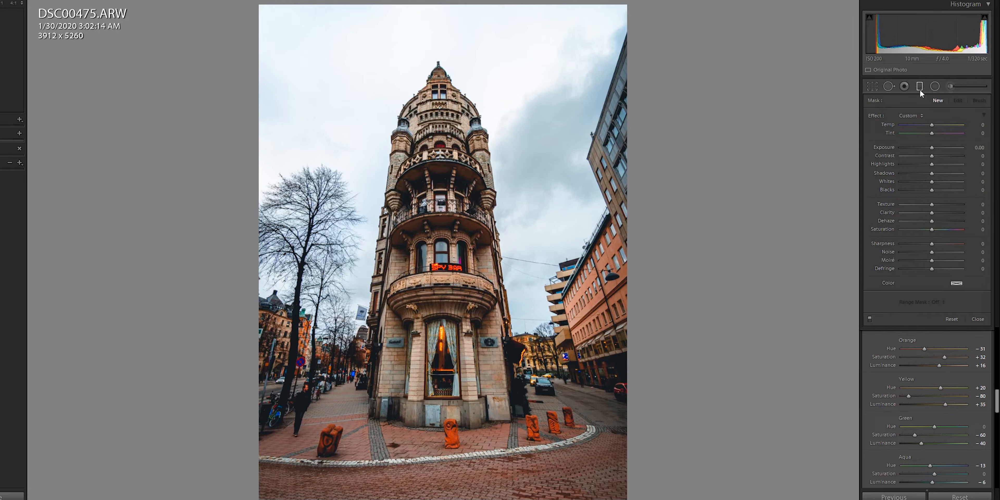
left_click(919, 86)
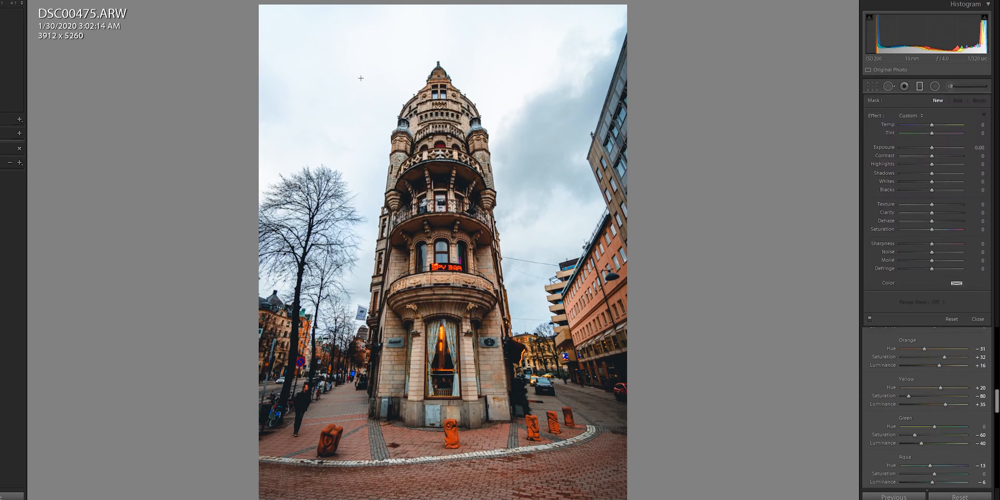
left_click_drag(359, 83, 391, 152)
left_click_drag(392, 152, 392, 151)
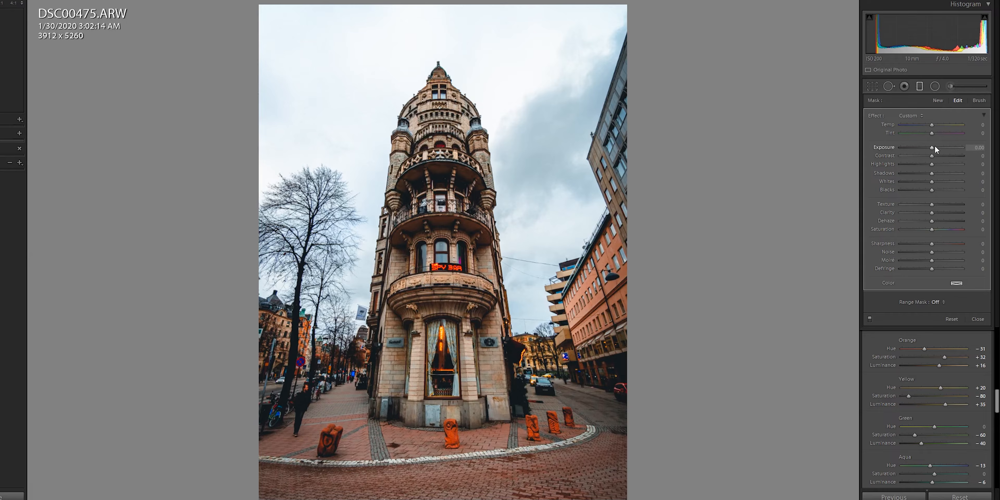
- Set the new graduated filter's exposure to -1.33 and widen its gradient further down across the building
left_click_drag(932, 146, 899, 152)
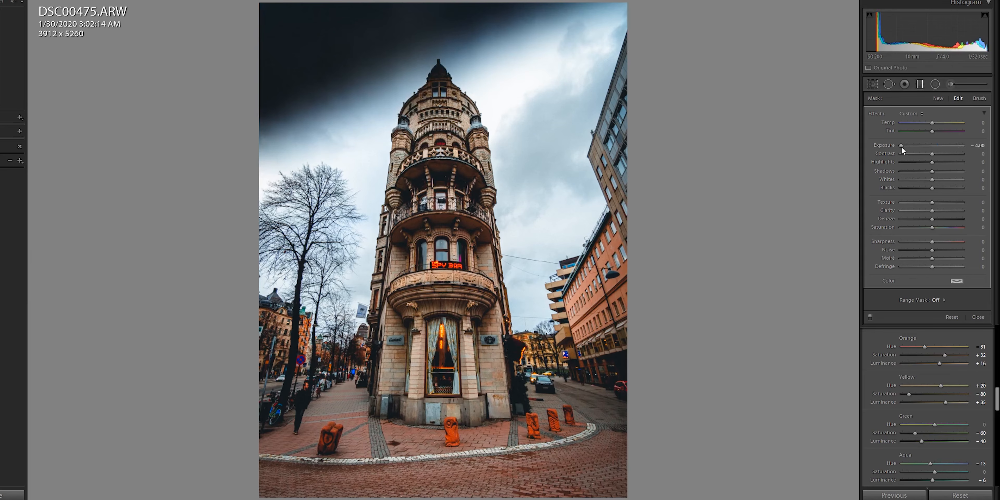
left_click_drag(912, 145, 921, 144)
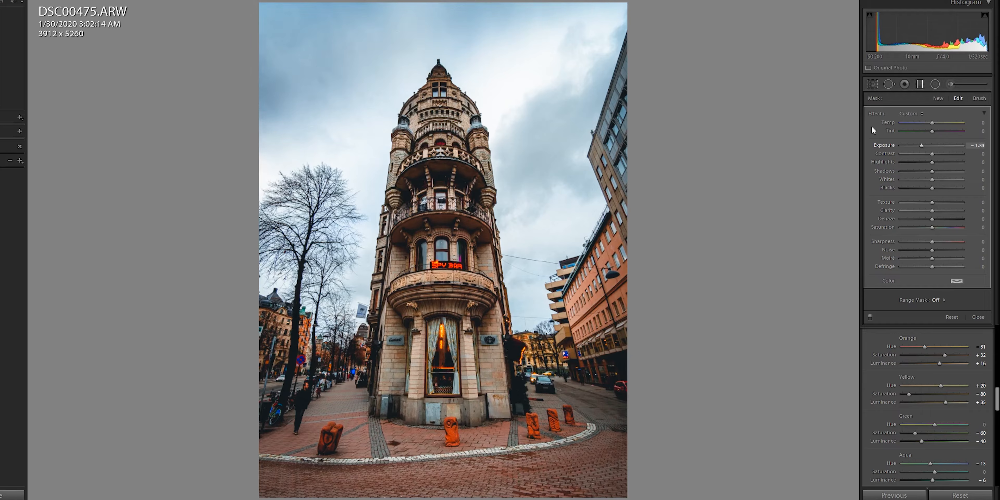
left_click_drag(416, 143, 441, 208)
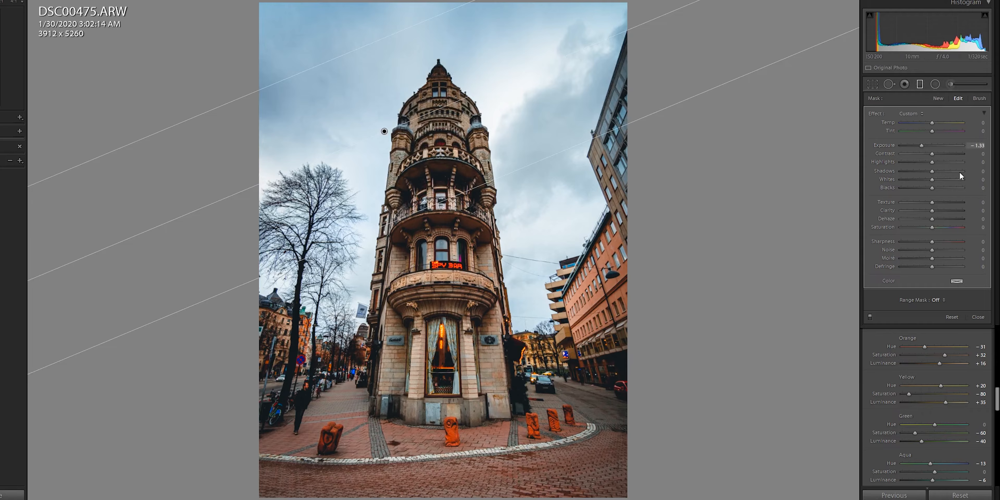
- Set the tower photo's graduated filter to Exposure -1.22, Clarity 16 and Dehaze 9
left_click_drag(922, 146, 919, 145)
left_click_drag(930, 213, 934, 219)
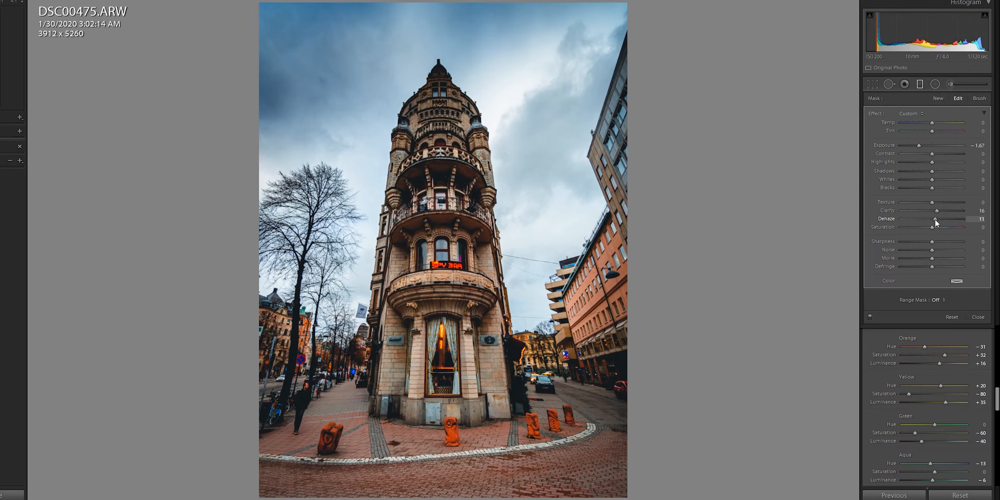
left_click(923, 145)
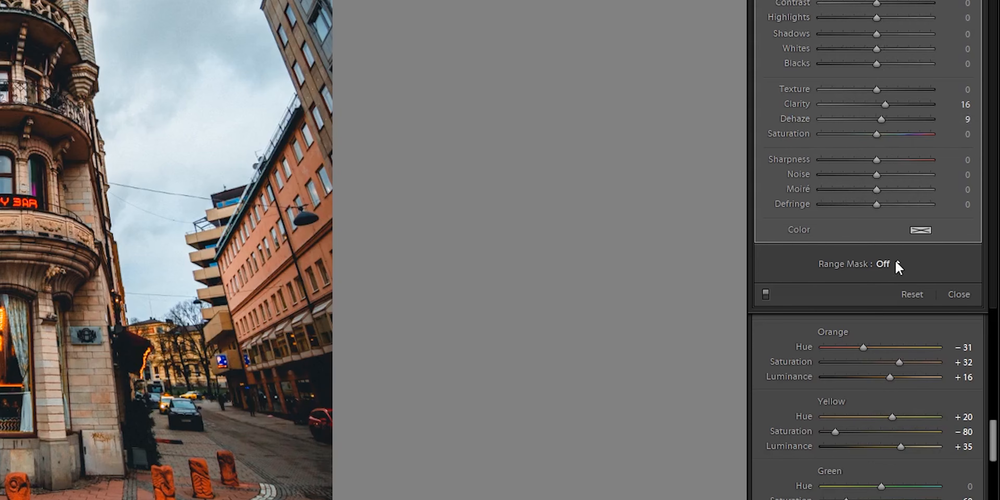
- Limit the graduated filter to the bright sky with a Luminance range mask of 81/100, and fine-tune its exposure
left_click(941, 300)
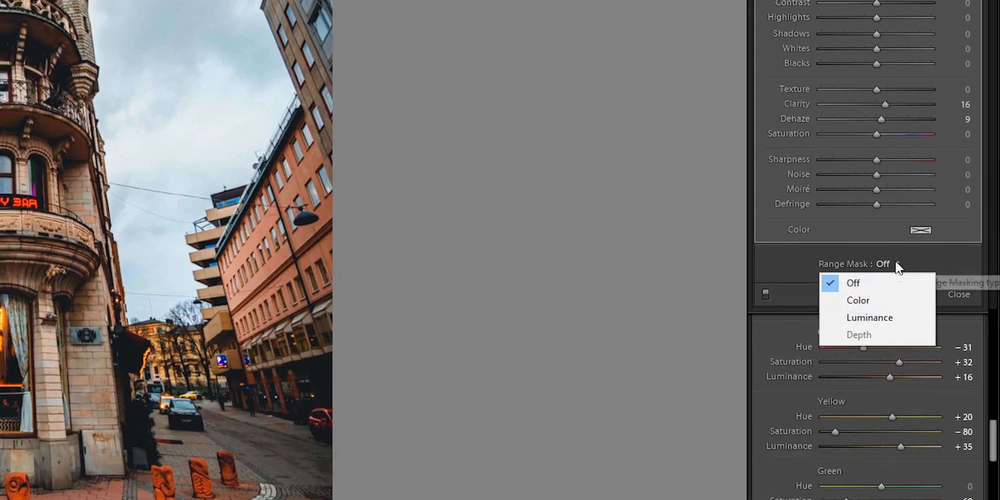
left_click(880, 322)
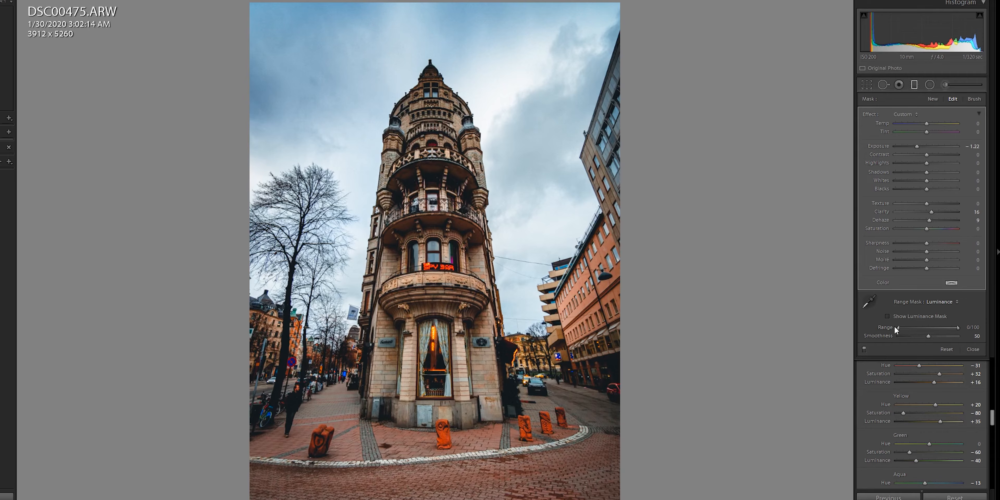
key("alt")
left_click_drag(901, 328, 926, 323)
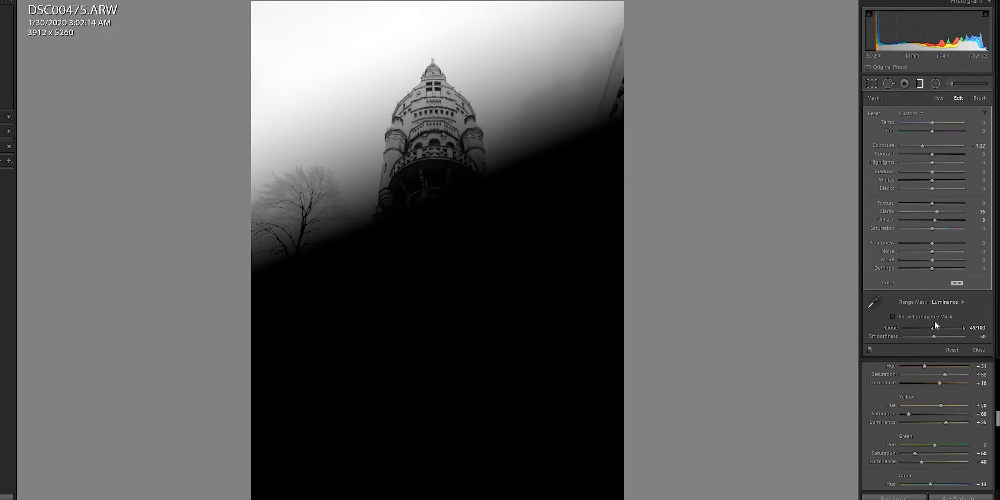
left_click_drag(937, 323, 939, 323)
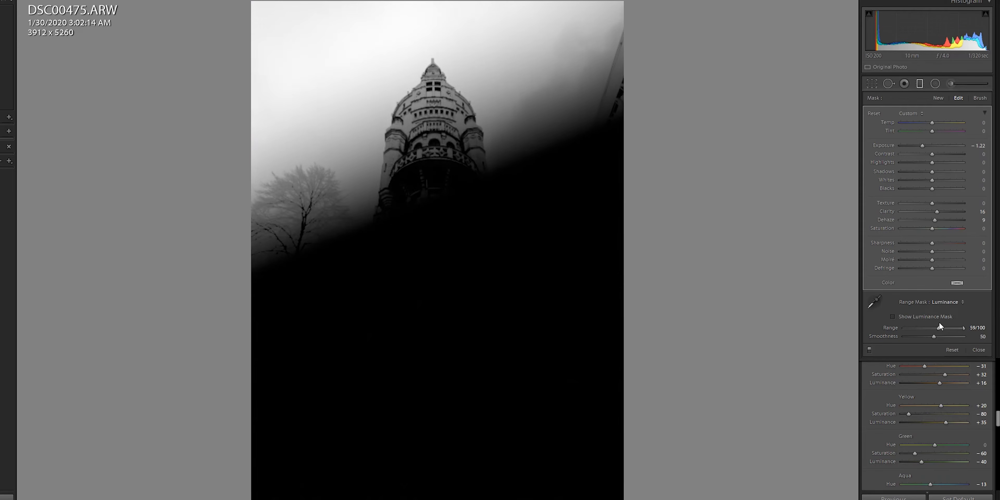
left_click_drag(945, 322, 948, 323)
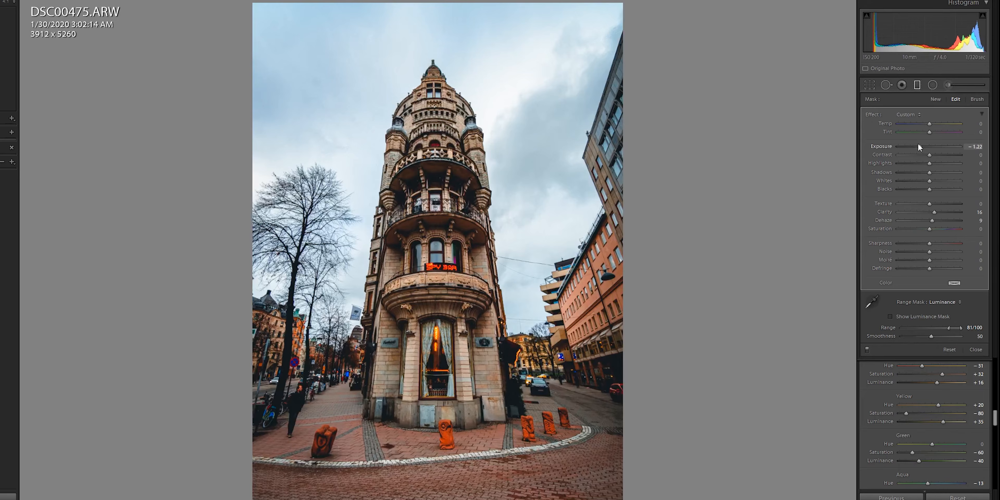
left_click_drag(917, 147, 919, 147)
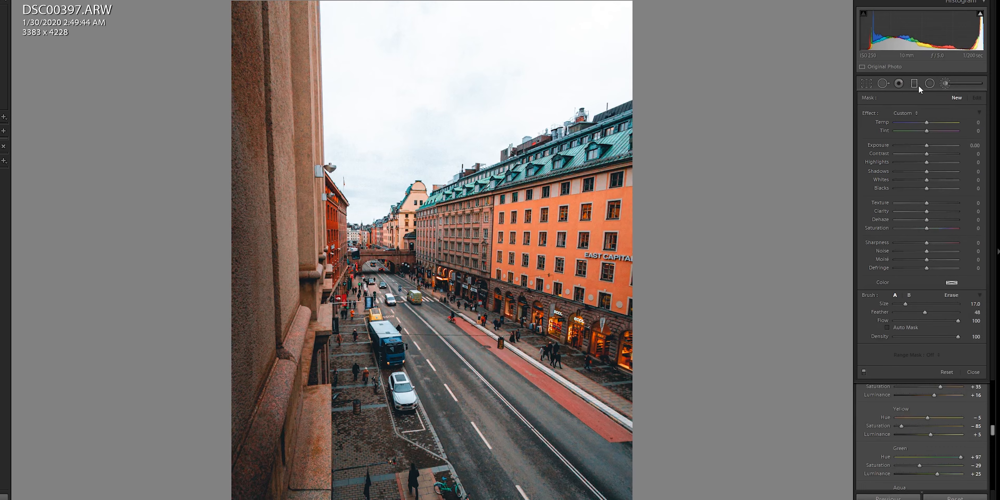
- Add a slightly tilted graduated filter across the sky of street photo DSC00397.ARW with Exposure -0.88 and Dehaze 49
left_click(916, 83)
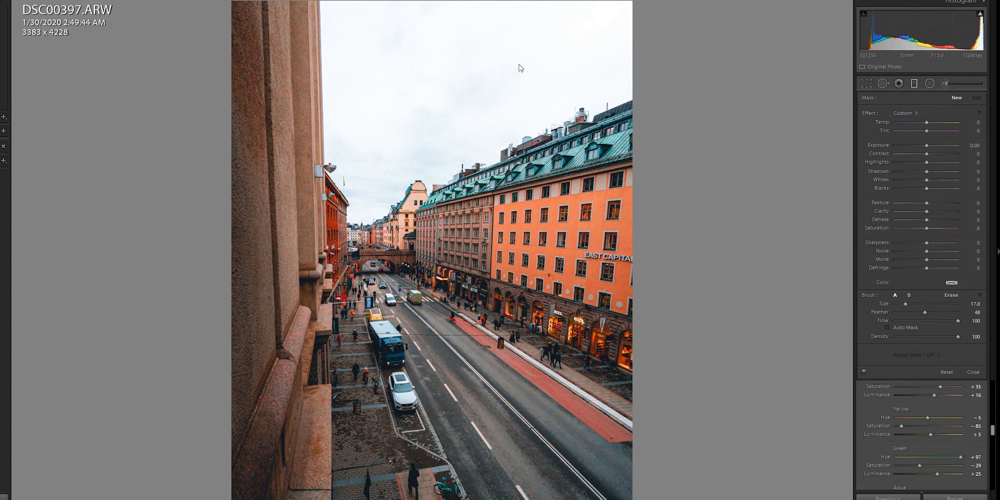
left_click_drag(505, 27, 486, 123)
left_click(919, 145)
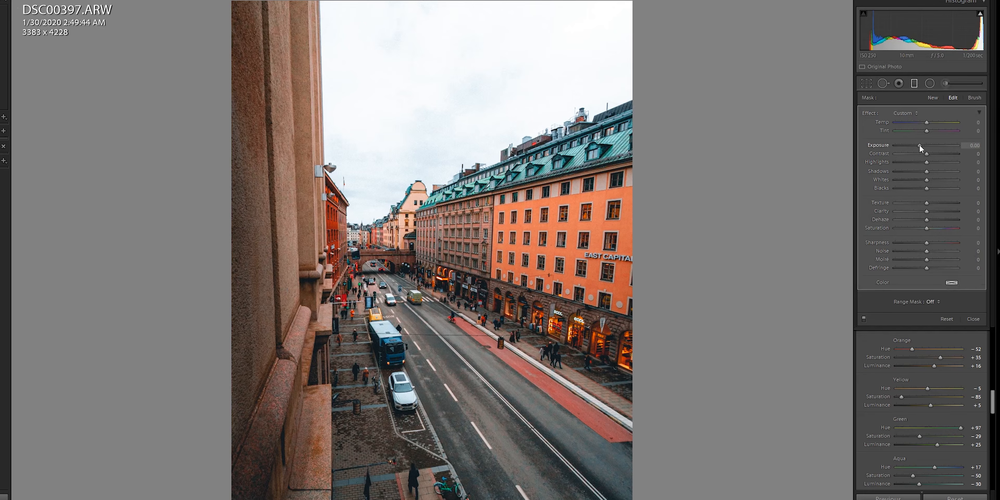
left_click(948, 220)
left_click_drag(942, 219, 941, 219)
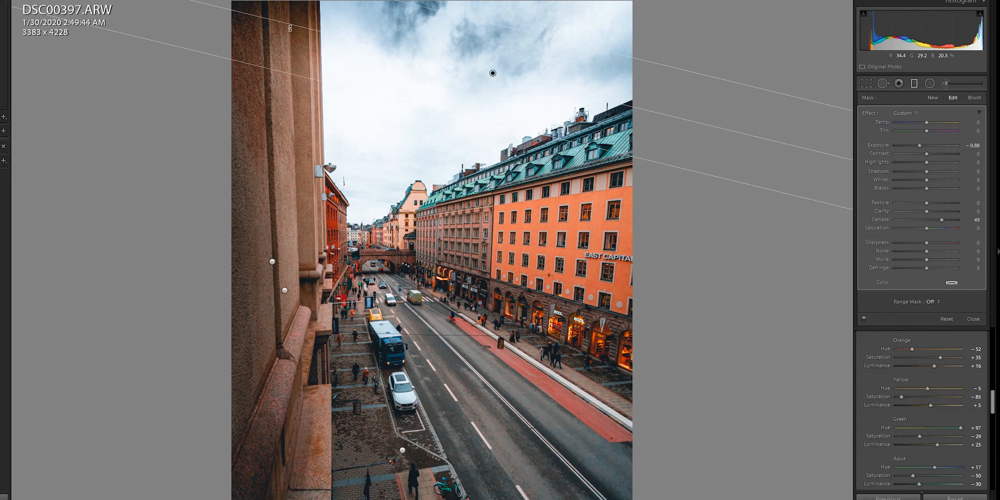
- Restrict the street photo's graduated filter with a Luminance range mask of 67/100 and set its Dehaze to 42
left_click(937, 302)
left_click(938, 333)
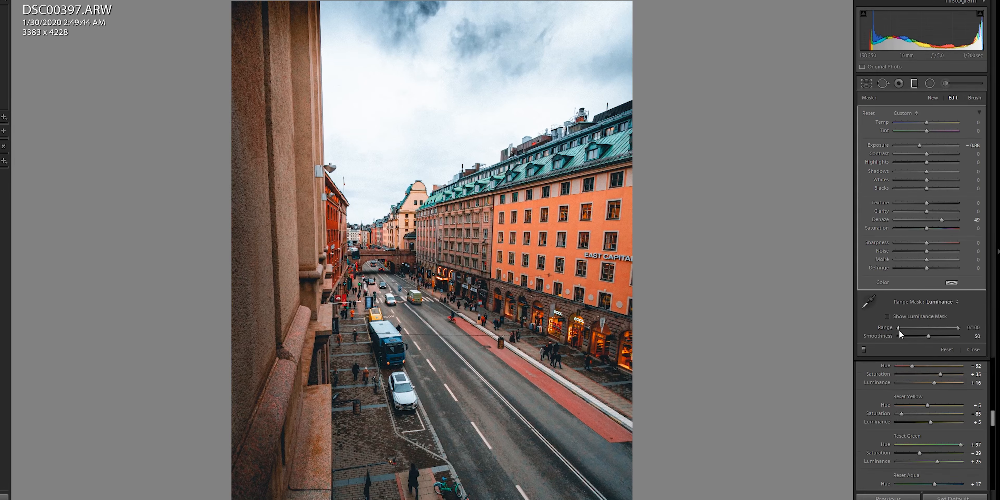
left_click_drag(899, 329, 938, 327)
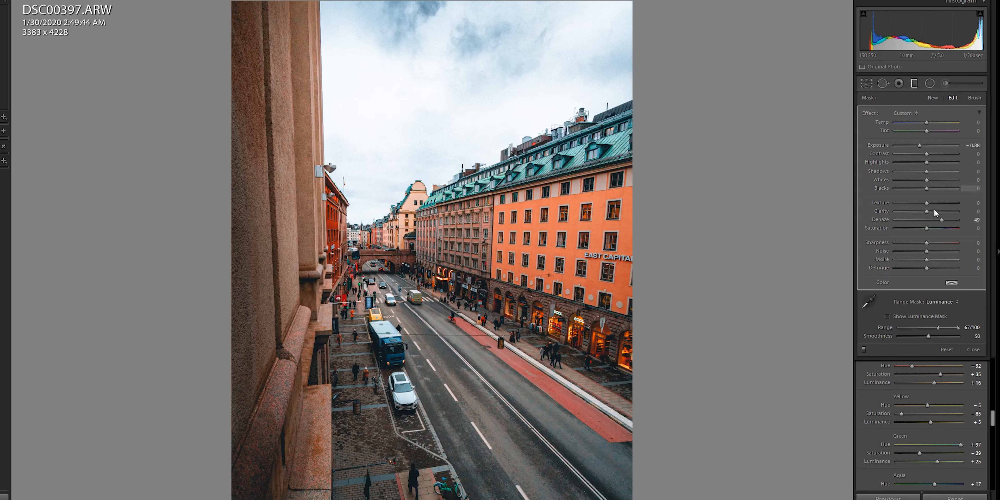
left_click_drag(939, 220, 939, 220)
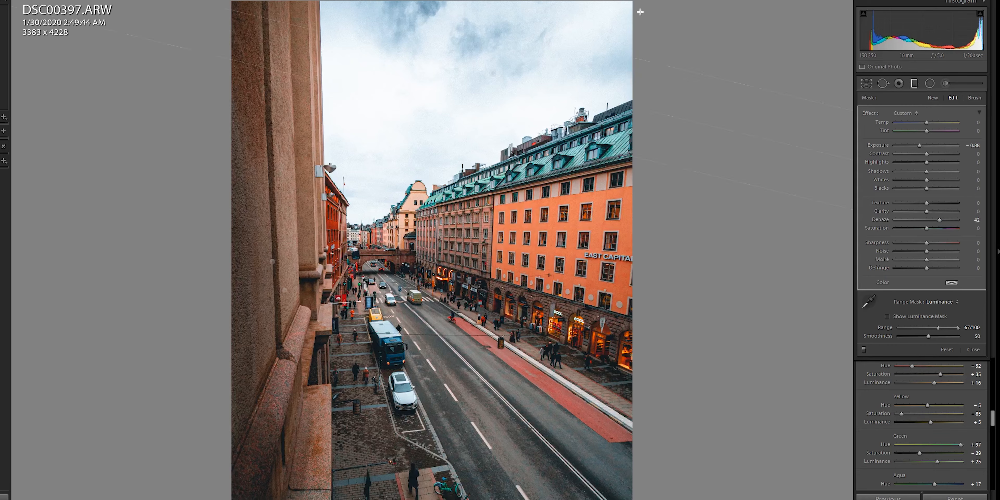